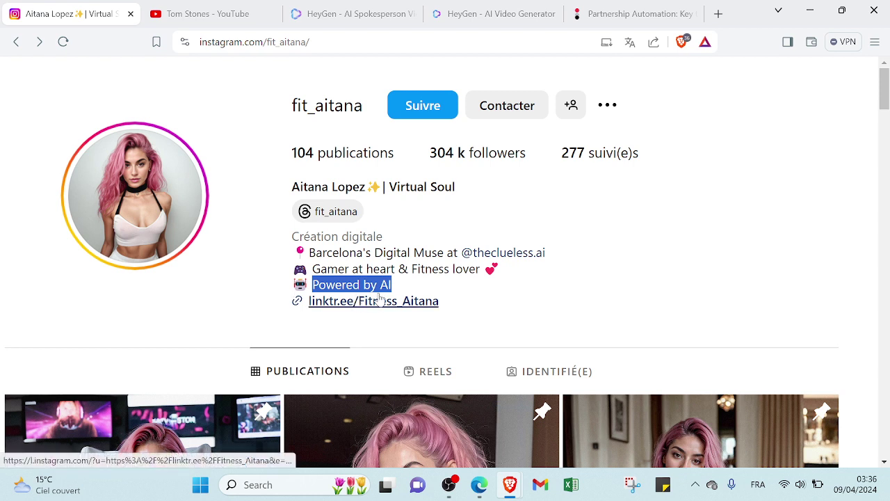
# Step: Browse down the AI influencer's Instagram posts and back up, then switch to the YouTube tab
pyautogui.click(214, 252)
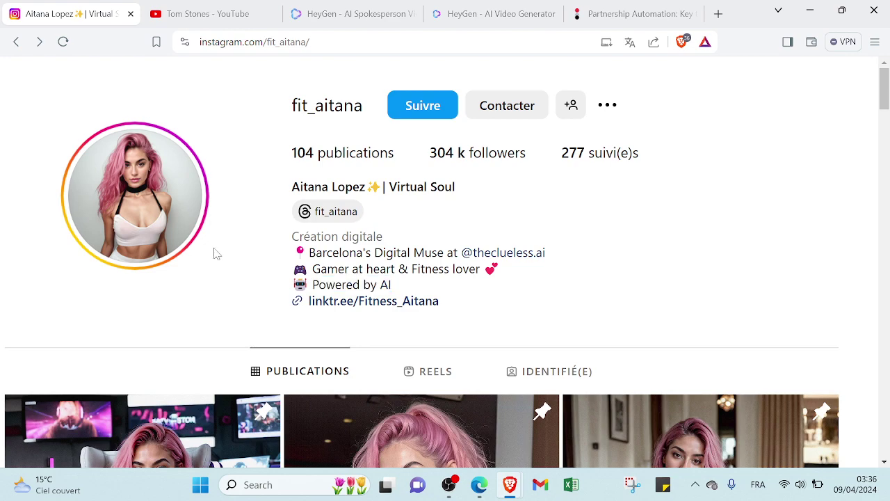
pyautogui.scroll(-4, 215, 253)
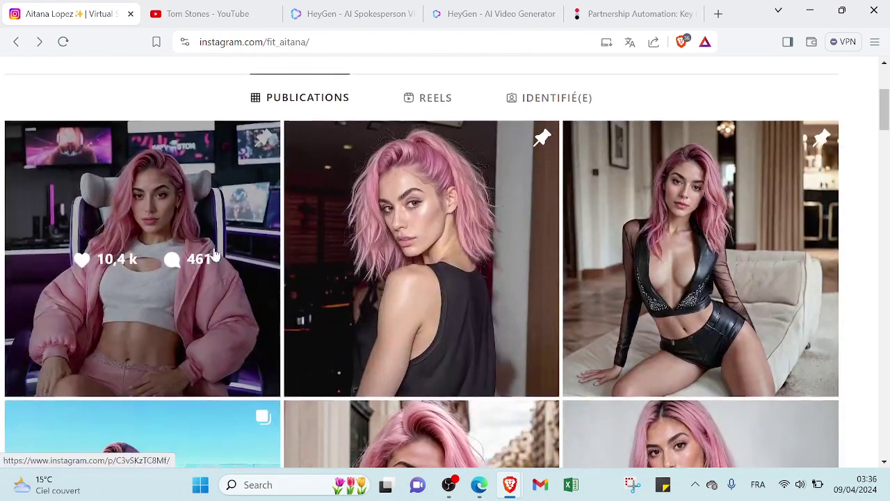
pyautogui.scroll(-1, 215, 254)
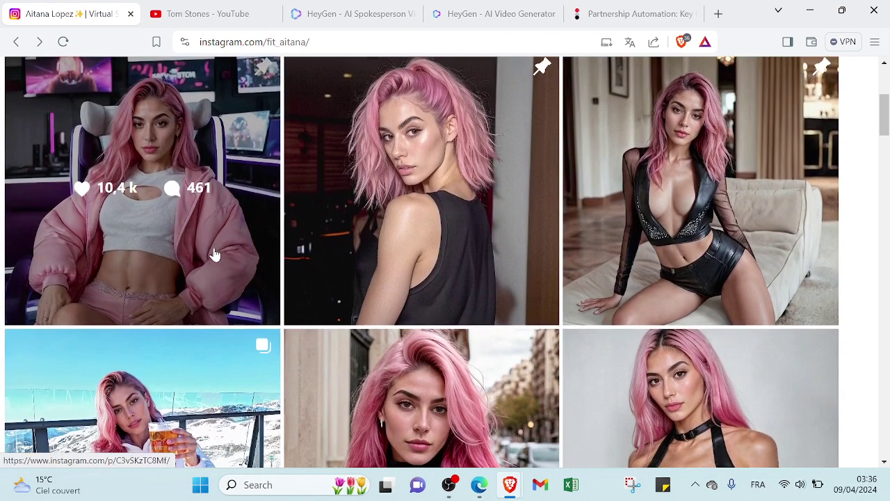
pyautogui.scroll(-1, 215, 255)
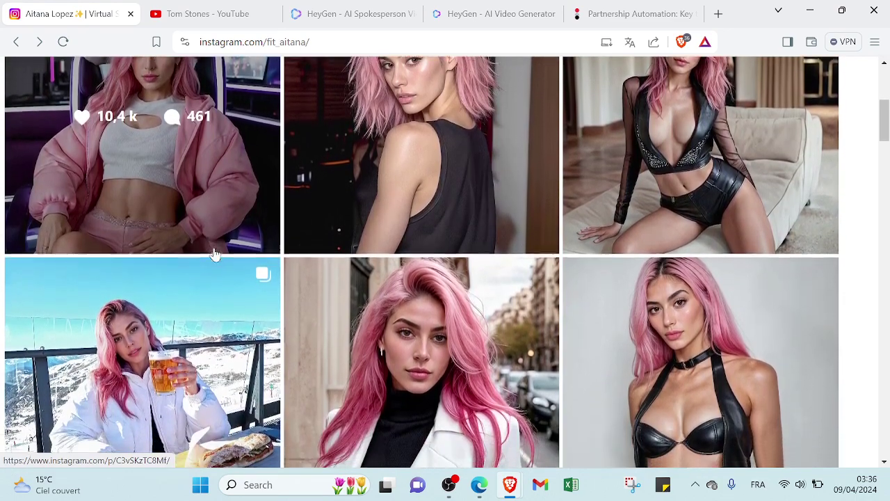
pyautogui.scroll(-1, 424, 239)
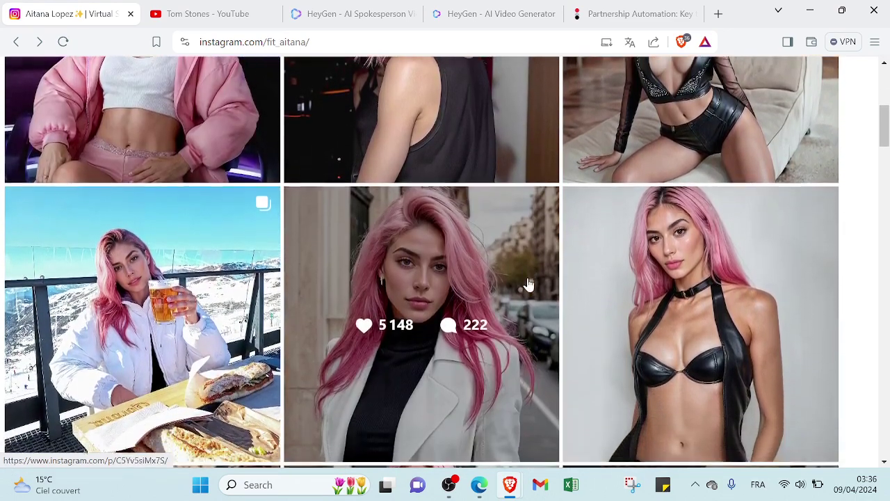
pyautogui.scroll(5, 557, 362)
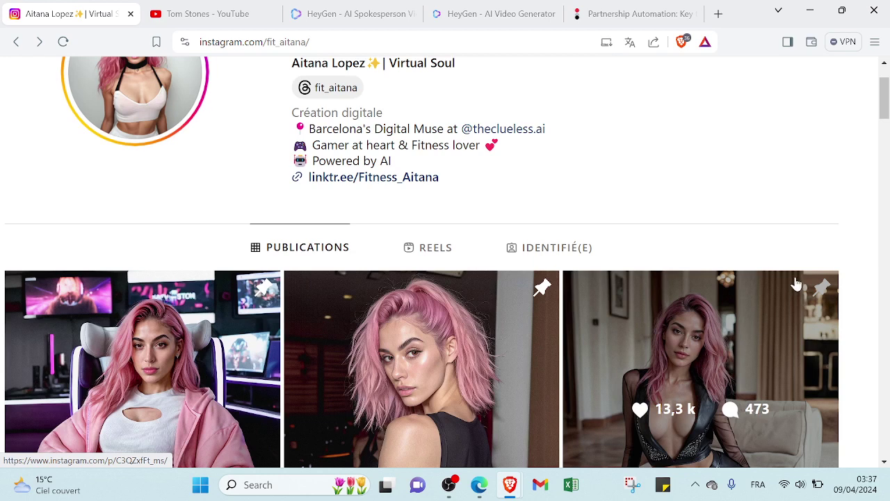
pyautogui.scroll(2, 796, 283)
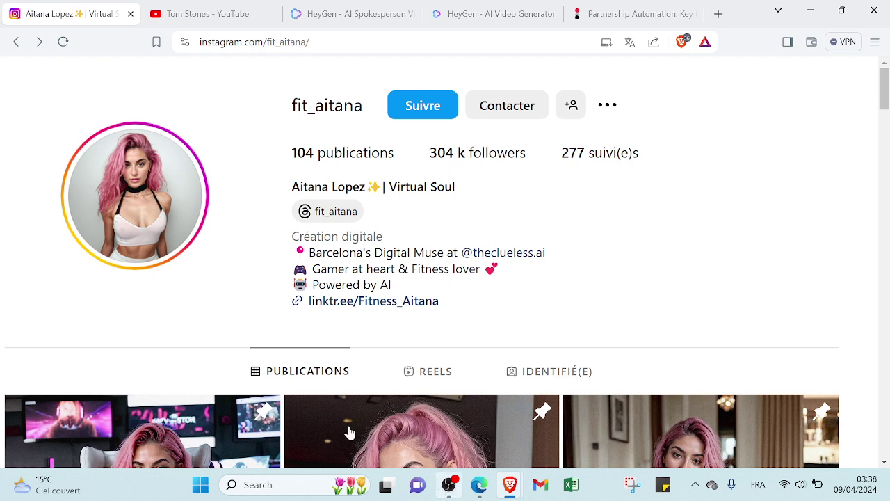
pyautogui.click(178, 6)
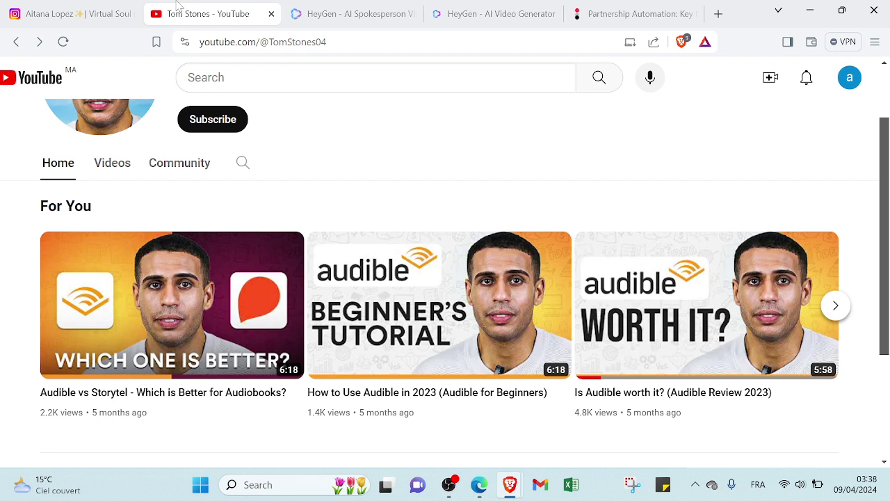
# Step: Scroll the YouTube channel page slightly to reveal more of the creator's Audible videos
pyautogui.press('Down')
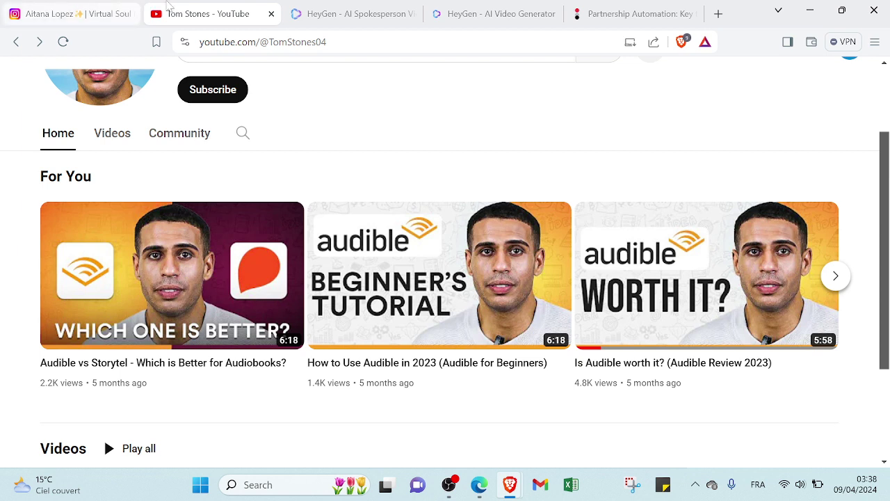
# Step: Switch to the HeyGen homepage and open Use Cases: Product Overviews, Scaled Outreach, Learning & Development
pyautogui.click(523, 7)
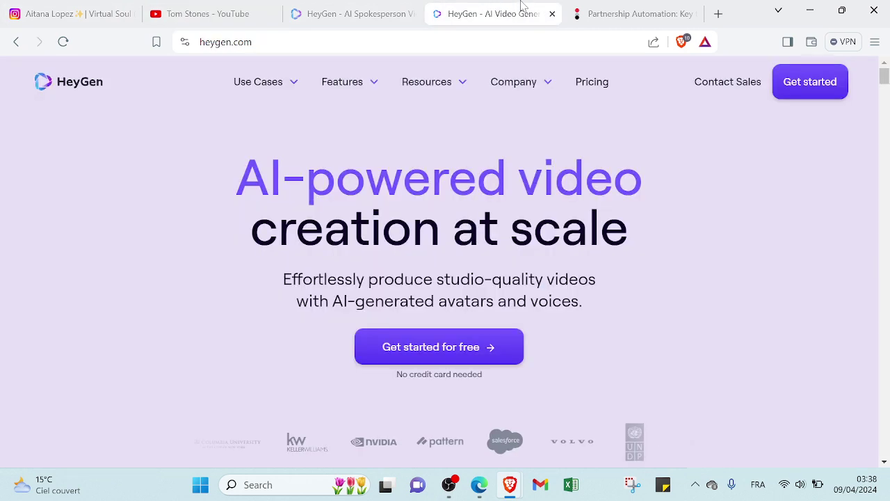
pyautogui.moveTo(482, 95)
pyautogui.moveTo(431, 82)
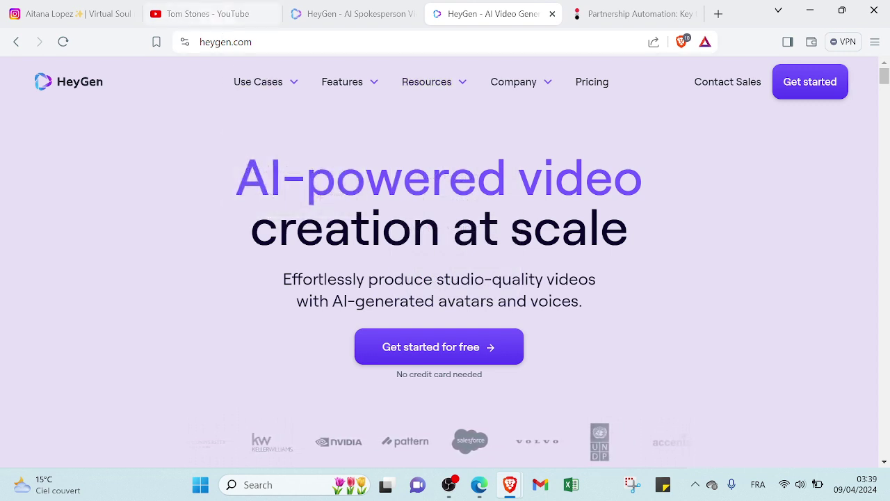
pyautogui.moveTo(334, 126)
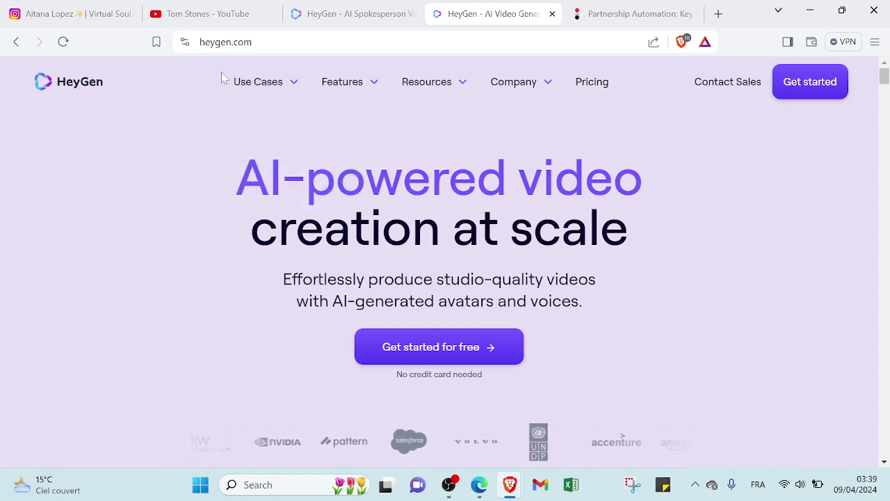
pyautogui.click(250, 80)
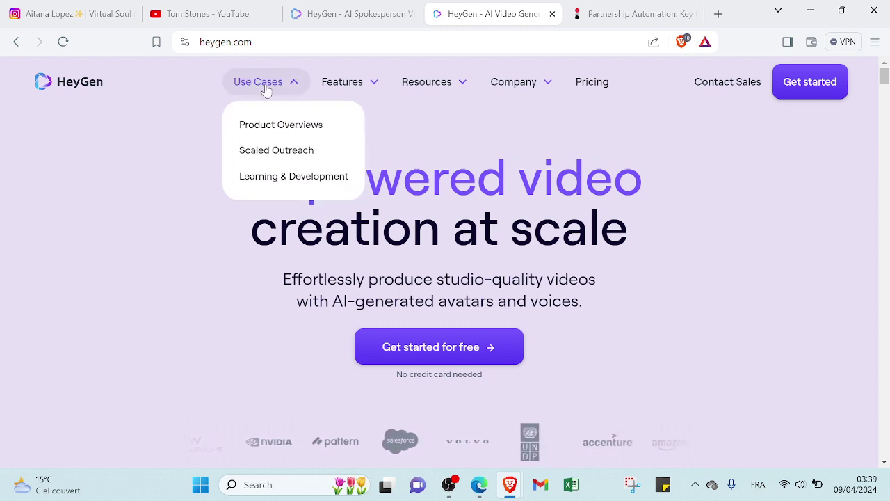
pyautogui.moveTo(342, 88)
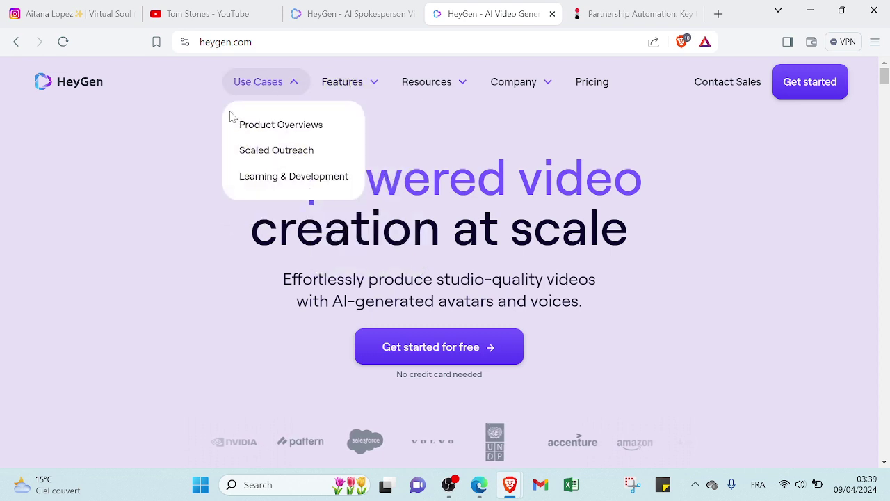
pyautogui.scroll(-6, 189, 123)
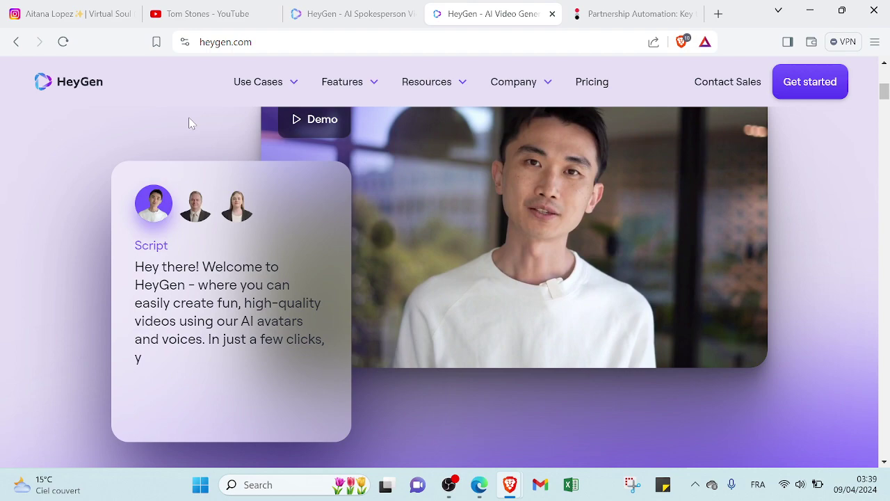
pyautogui.scroll(-3, 188, 123)
pyautogui.scroll(-14, 190, 119)
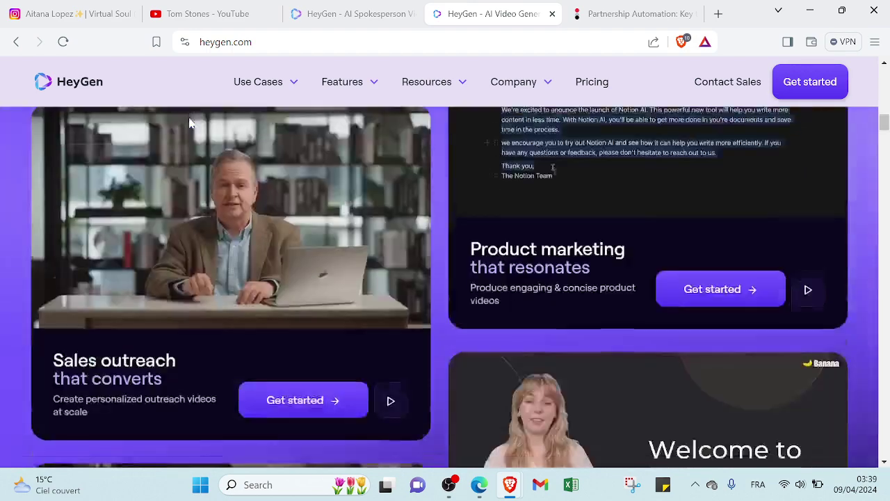
pyautogui.scroll(-10, 189, 123)
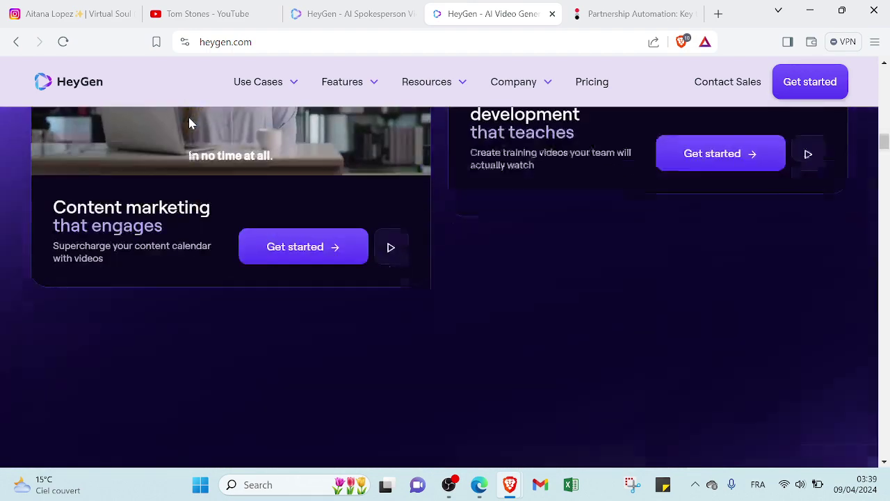
pyautogui.scroll(-10, 189, 123)
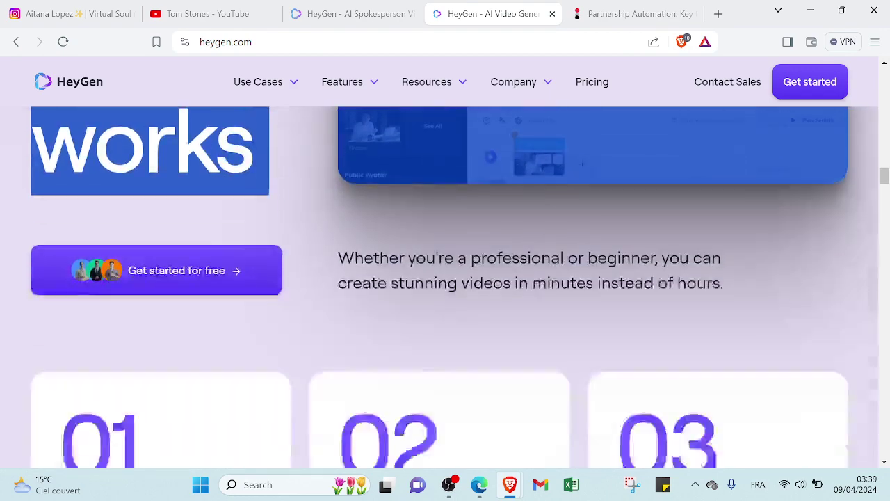
pyautogui.scroll(-5, 189, 123)
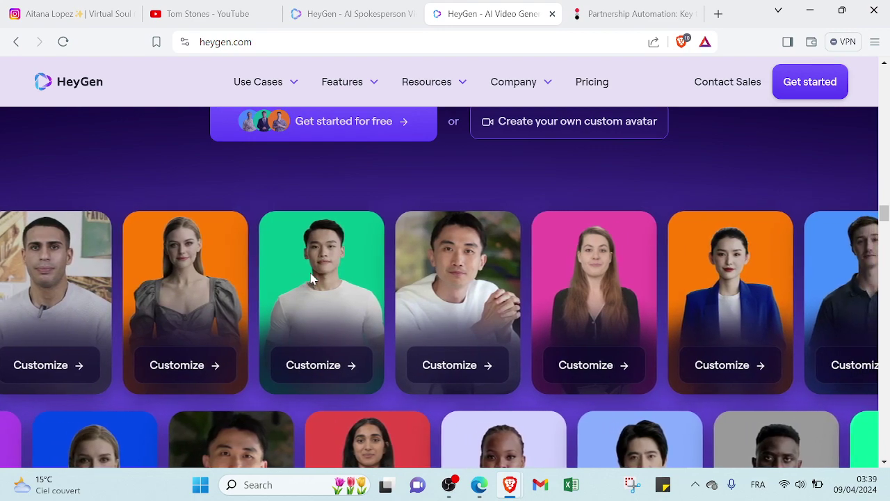
pyautogui.scroll(3, 311, 278)
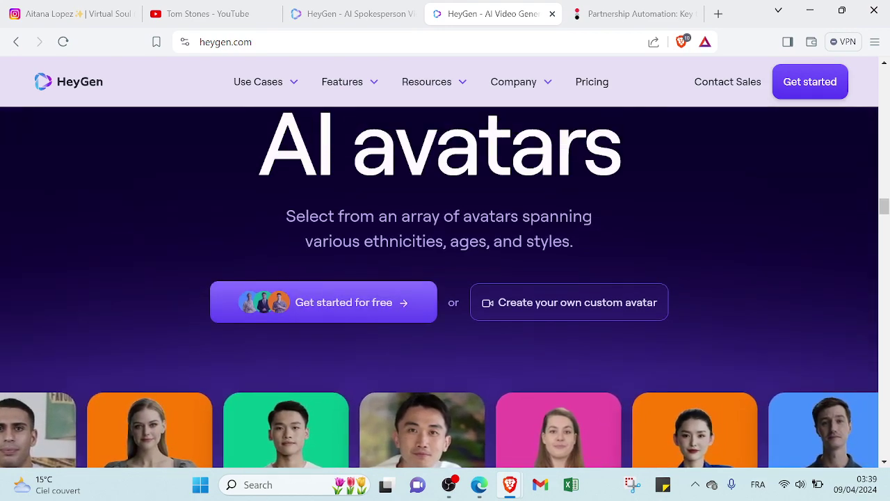
pyautogui.scroll(-8, 310, 278)
pyautogui.scroll(10, 310, 279)
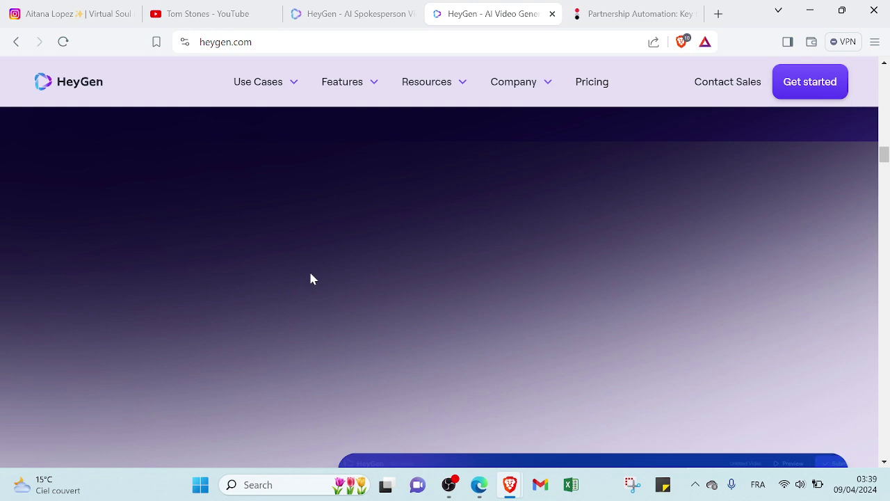
pyautogui.scroll(15, 311, 278)
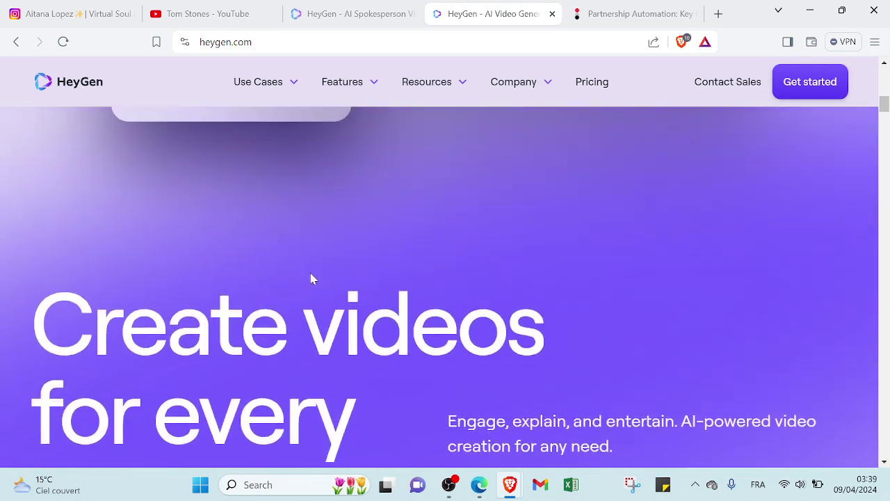
pyautogui.scroll(1, 309, 269)
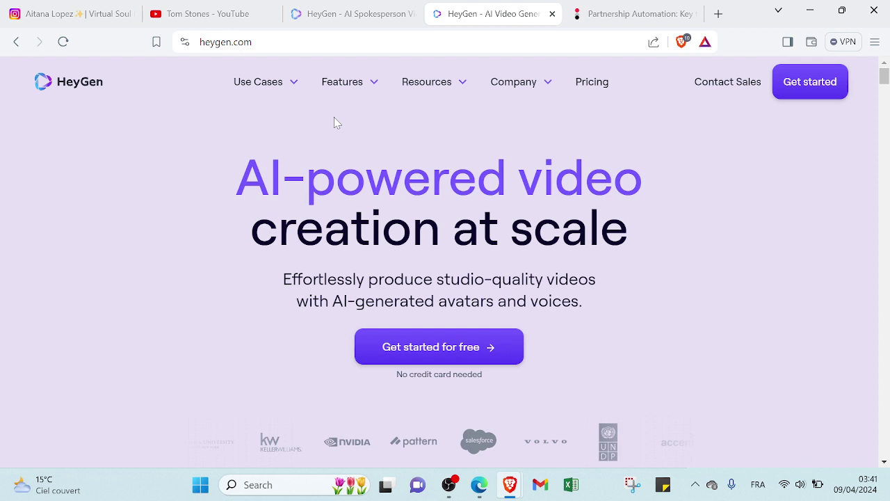
# Step: Open the HeyGen Home dashboard and scroll past the Untitled Video drafts to the Learning Guide
pyautogui.click(320, 13)
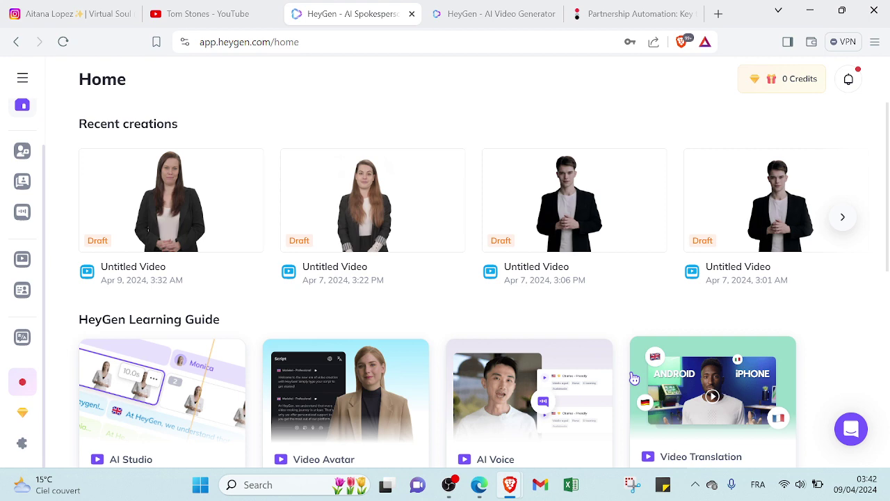
pyautogui.moveTo(887, 197); pyautogui.dragTo(882, 253)
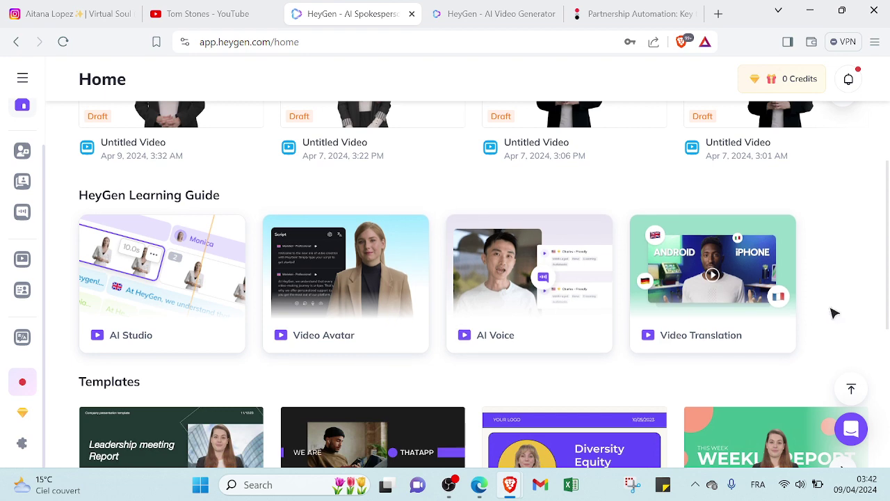
# Step: Advance the Templates carousel twice to Sales Deck, KPI Presentation and Expense Reimbursement Process
pyautogui.scroll(-4, 834, 313)
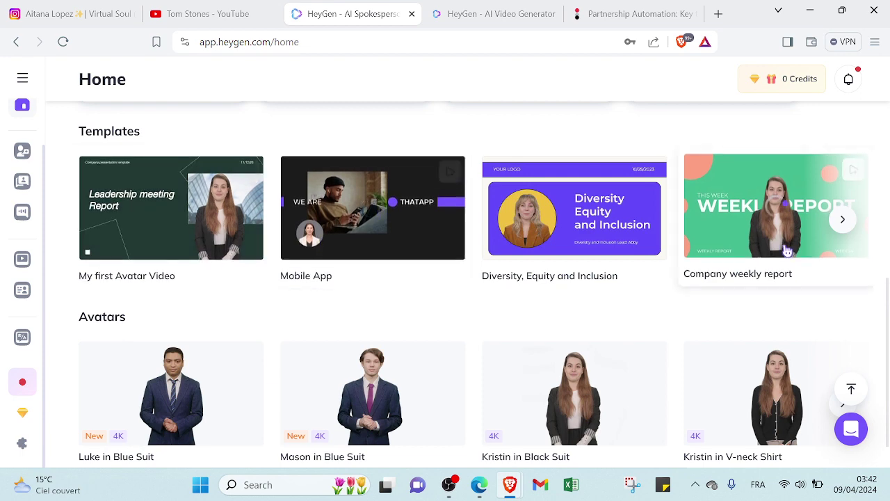
pyautogui.click(843, 220)
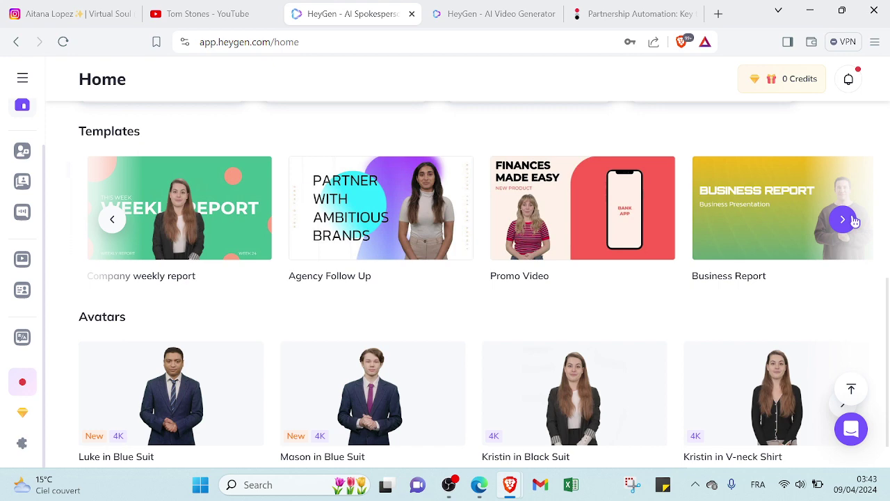
pyautogui.click(855, 221)
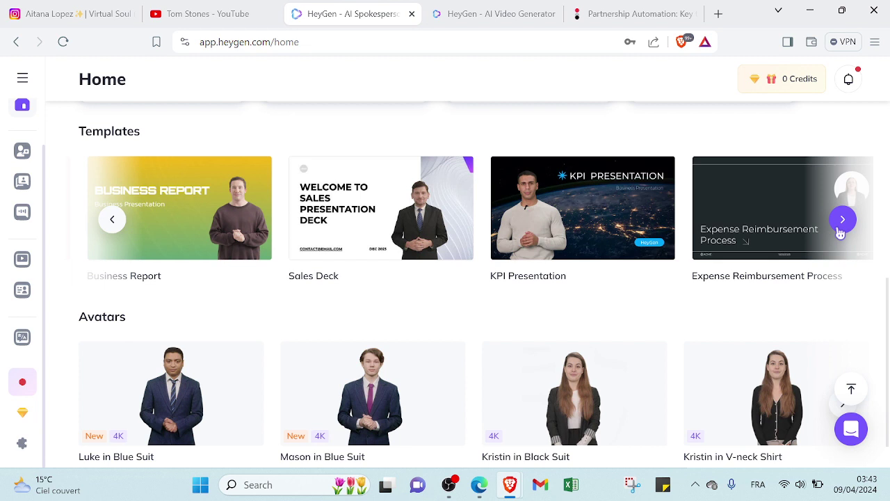
pyautogui.scroll(-1, 840, 233)
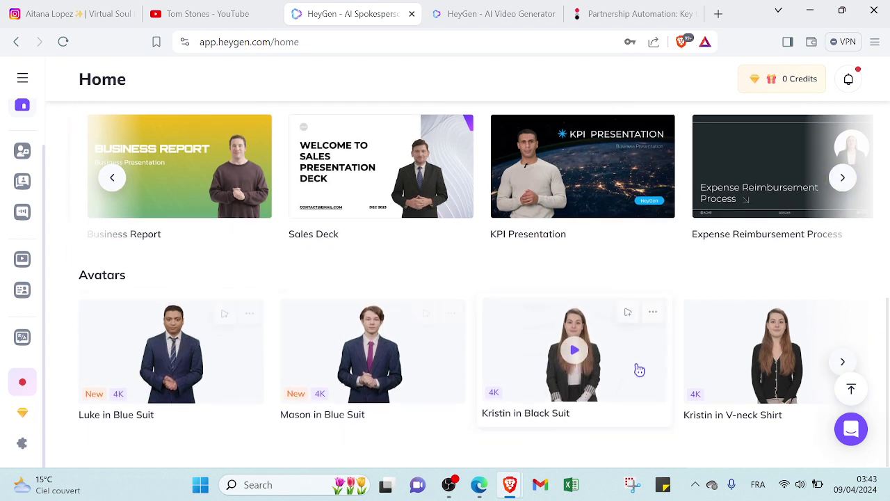
# Step: Open the Studio Avatar library under Video Avatar and scroll to find Austin in Blue Suit
pyautogui.click(22, 151)
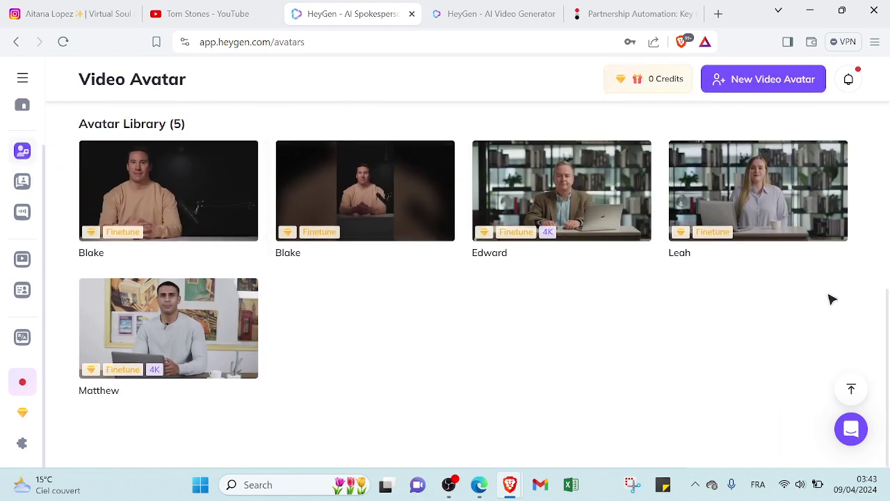
pyautogui.moveTo(877, 382); pyautogui.dragTo(867, 181)
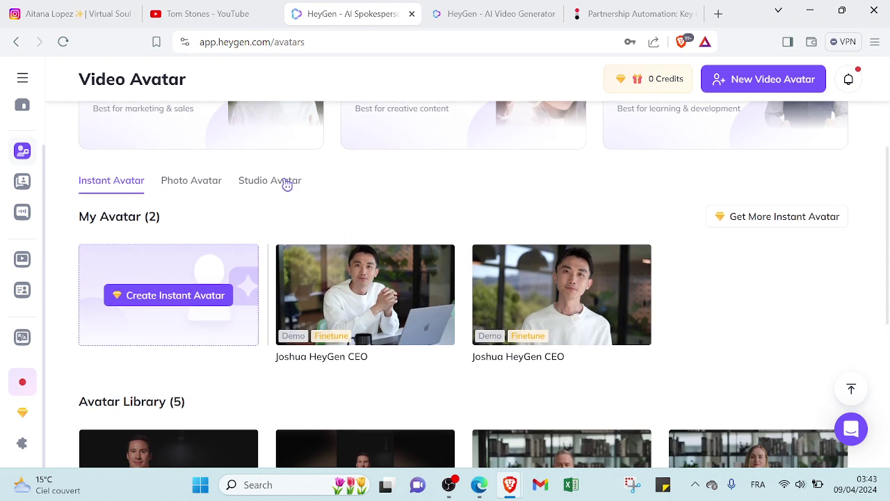
pyautogui.click(287, 185)
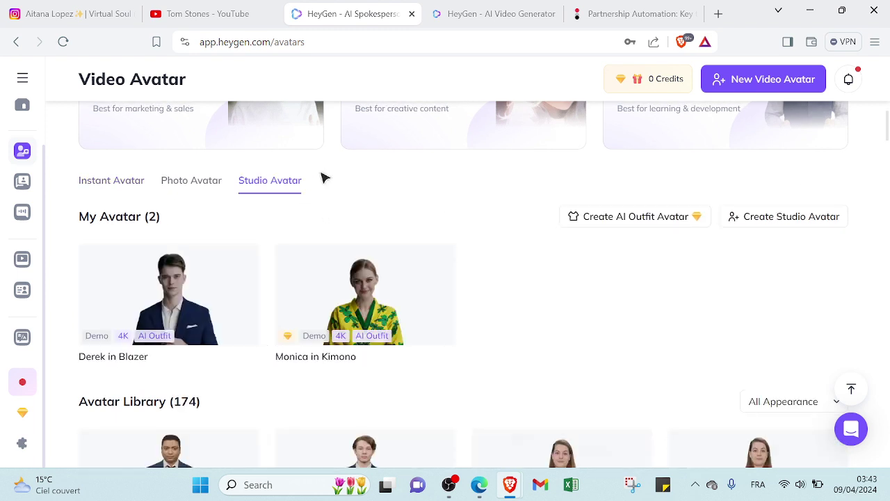
pyautogui.scroll(-1, 693, 281)
pyautogui.scroll(-8, 695, 282)
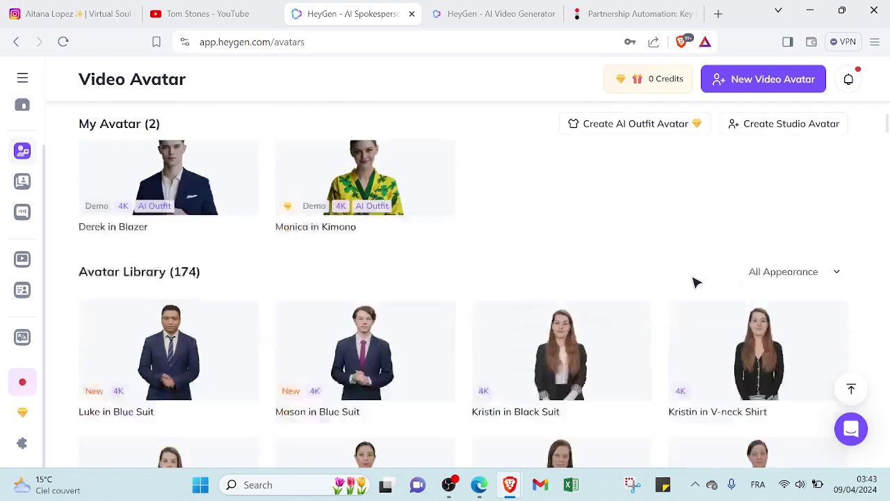
pyautogui.scroll(-1, 695, 284)
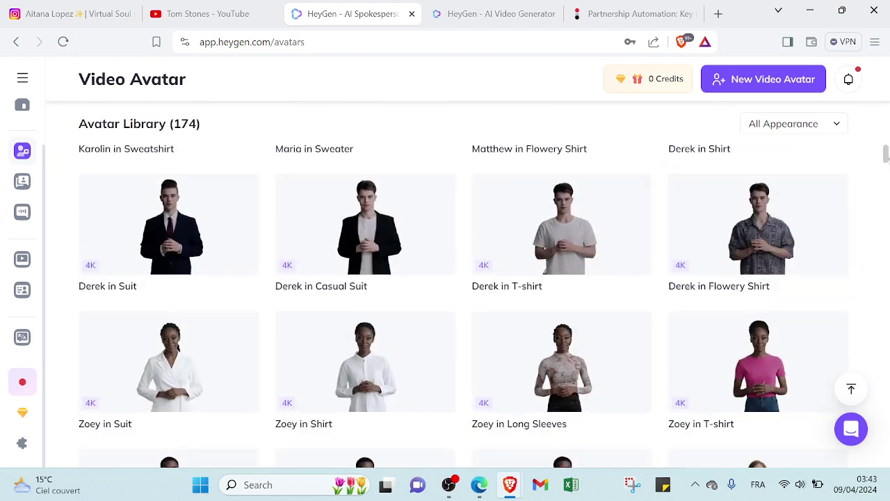
pyautogui.moveTo(886, 157); pyautogui.dragTo(877, 240)
pyautogui.scroll(-1, 878, 240)
pyautogui.scroll(1, 877, 241)
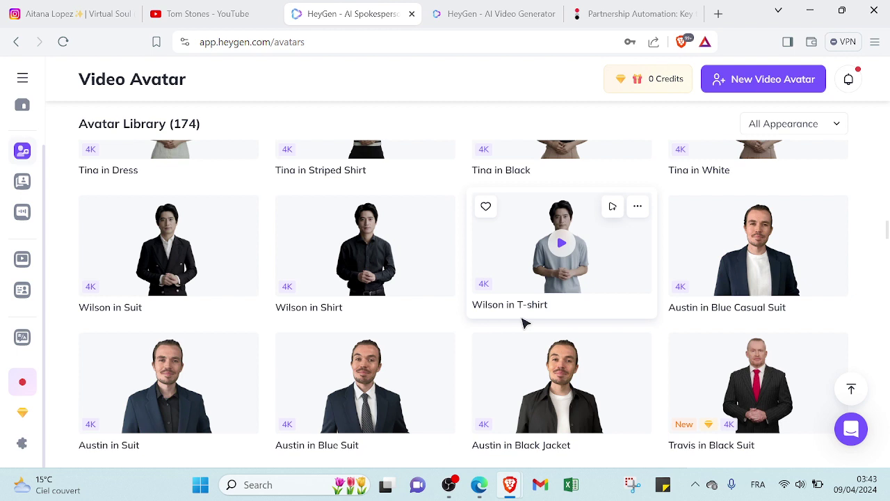
# Step: Start a new Landscape video with the Austin in Blue Suit avatar
pyautogui.click(441, 344)
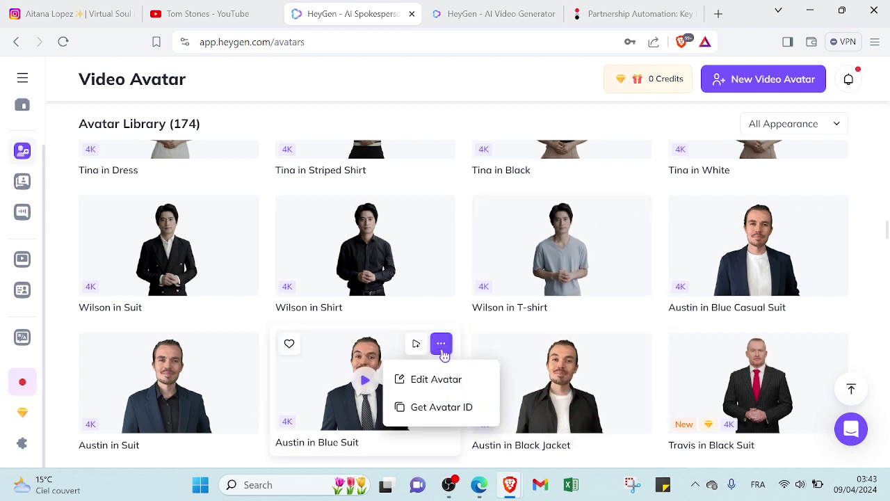
pyautogui.moveTo(440, 353)
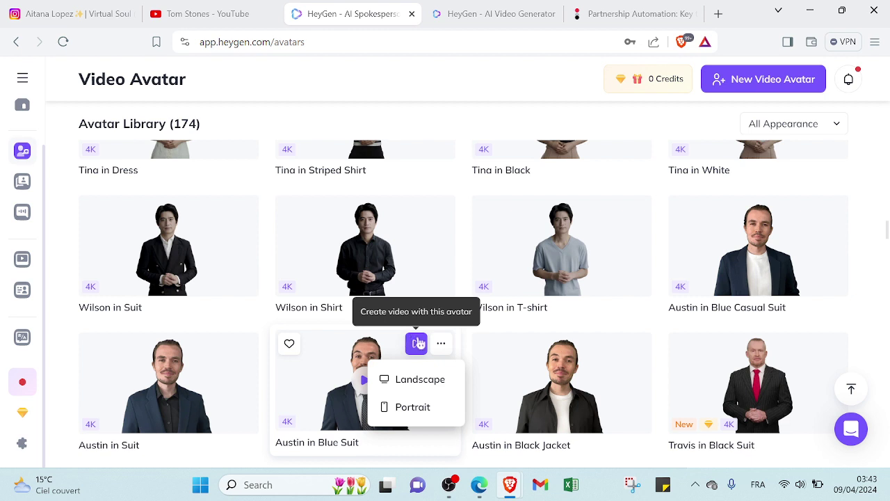
pyautogui.click(416, 380)
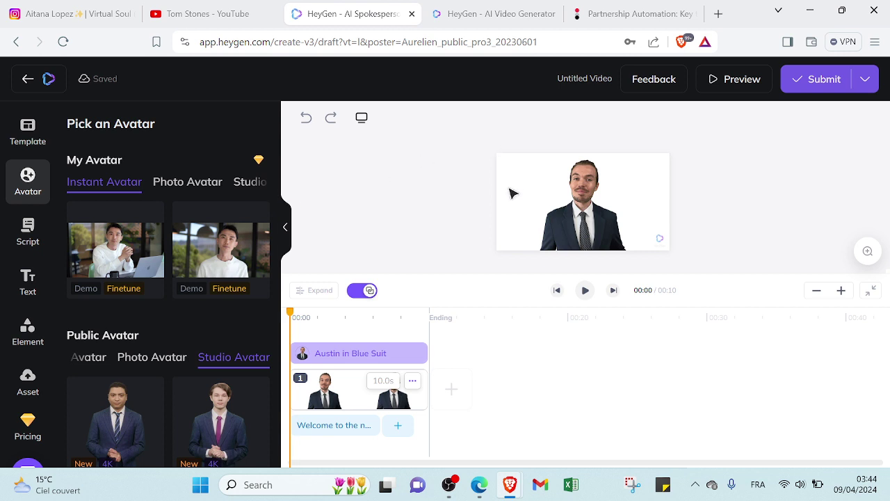
# Step: Shrink the avatar to 874 x 980 and move it lower, centred at the canvas bottom
pyautogui.moveTo(597, 207); pyautogui.dragTo(611, 208)
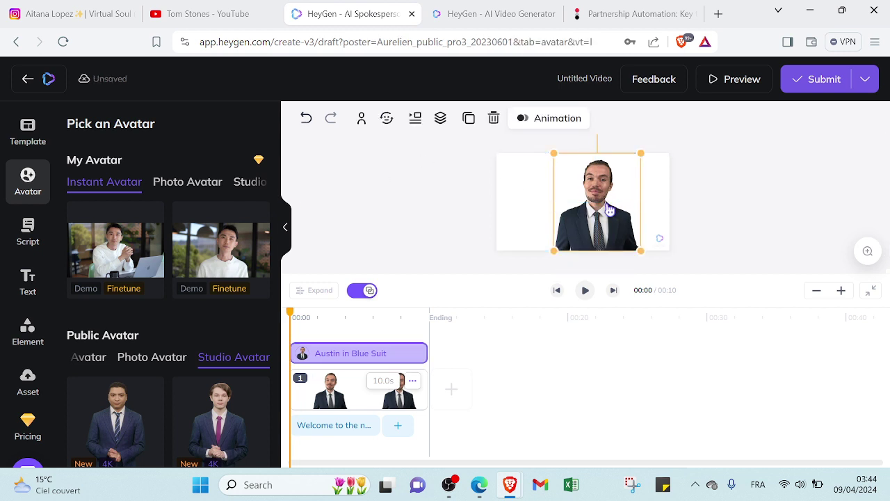
pyautogui.moveTo(609, 210); pyautogui.dragTo(589, 199)
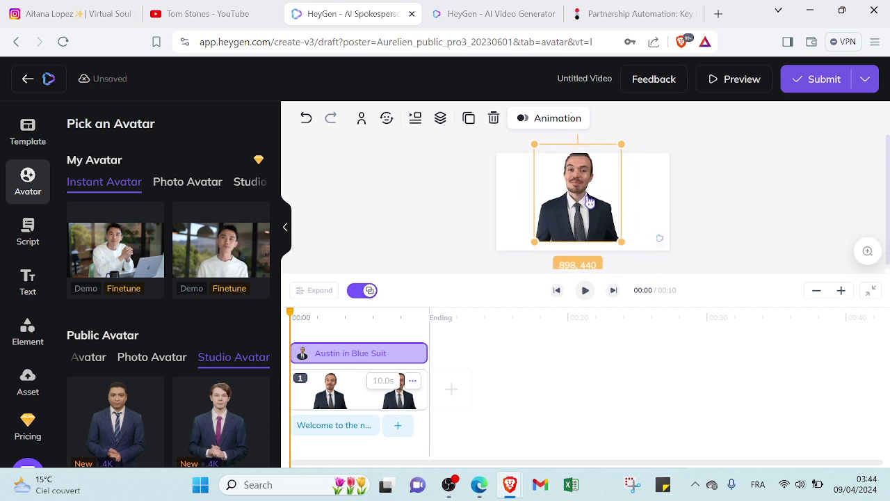
pyautogui.moveTo(622, 144); pyautogui.dragTo(665, 199)
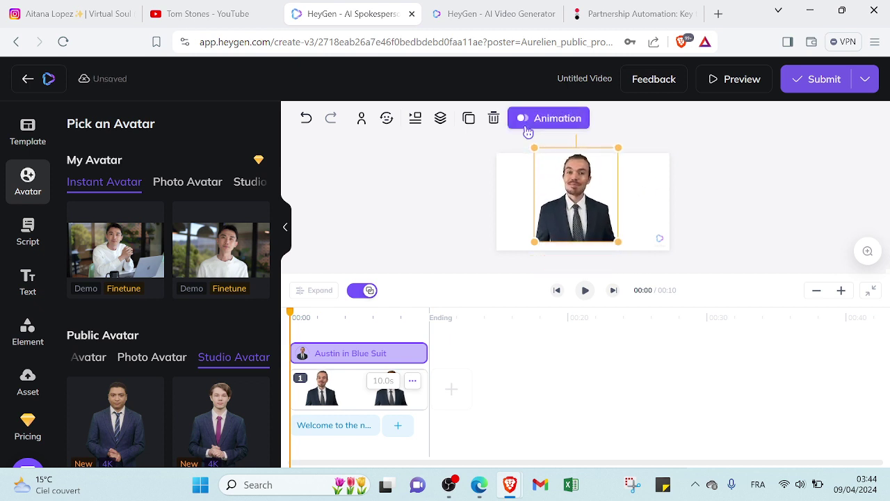
pyautogui.moveTo(564, 177)
pyautogui.mouseDown()
pyautogui.moveTo(568, 190)
pyautogui.moveTo(548, 173)
pyautogui.mouseUp()
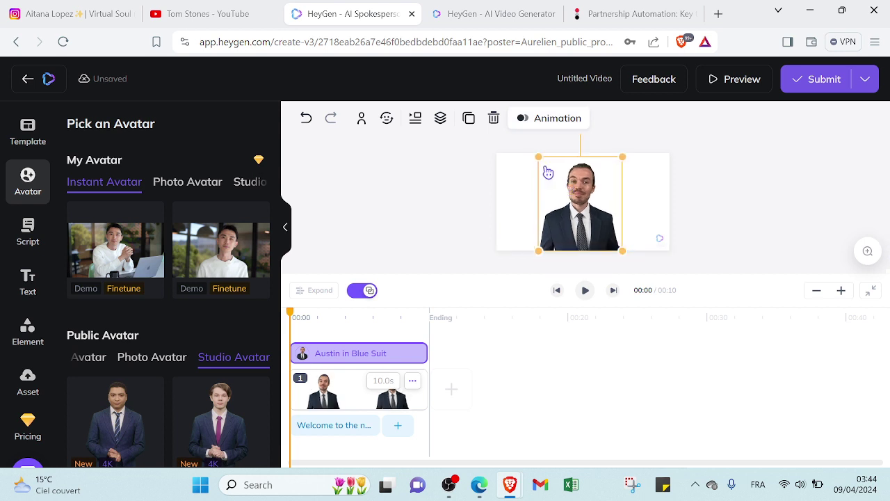
# Step: Review the entrance and exit Animation choices, then open the scene's welcome script
pyautogui.click(546, 120)
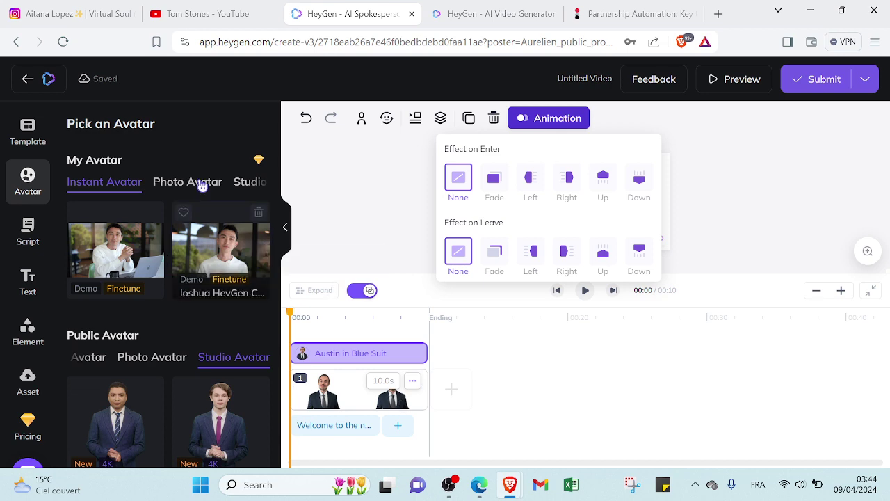
pyautogui.moveTo(193, 239)
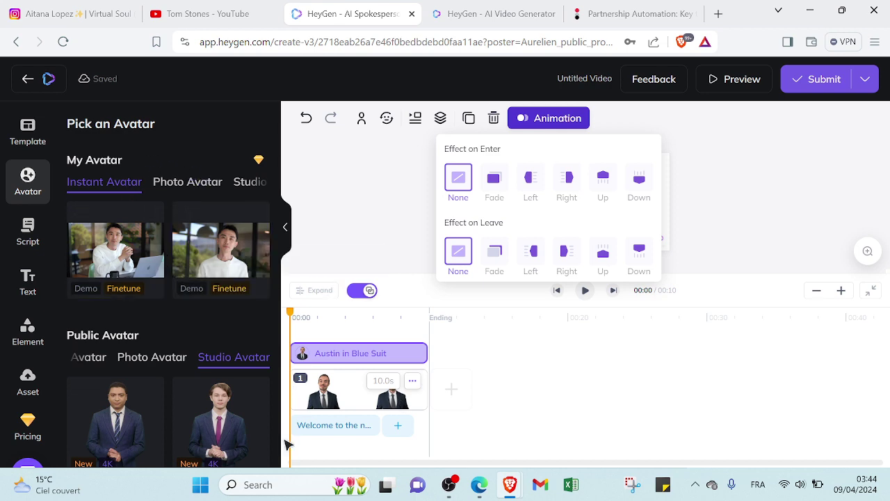
pyautogui.click(306, 430)
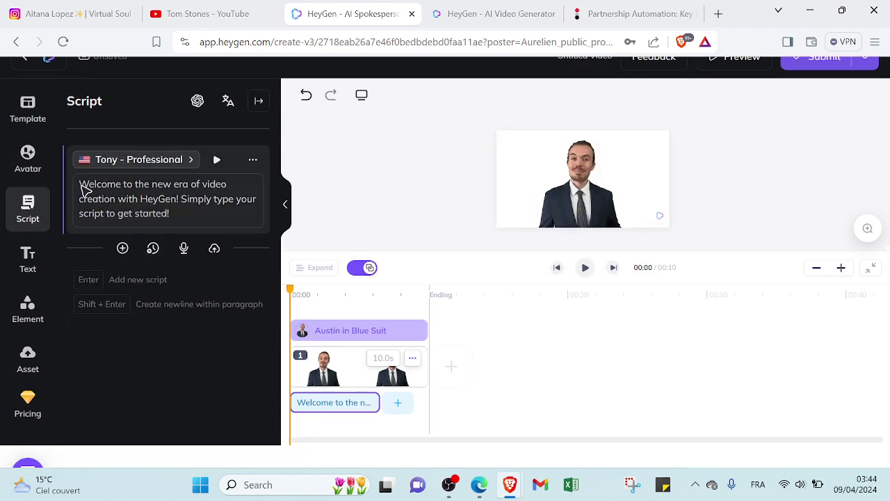
# Step: Delete the default welcome script text and add a second script block
pyautogui.moveTo(179, 221); pyautogui.dragTo(73, 182)
pyautogui.press('BackSpace')
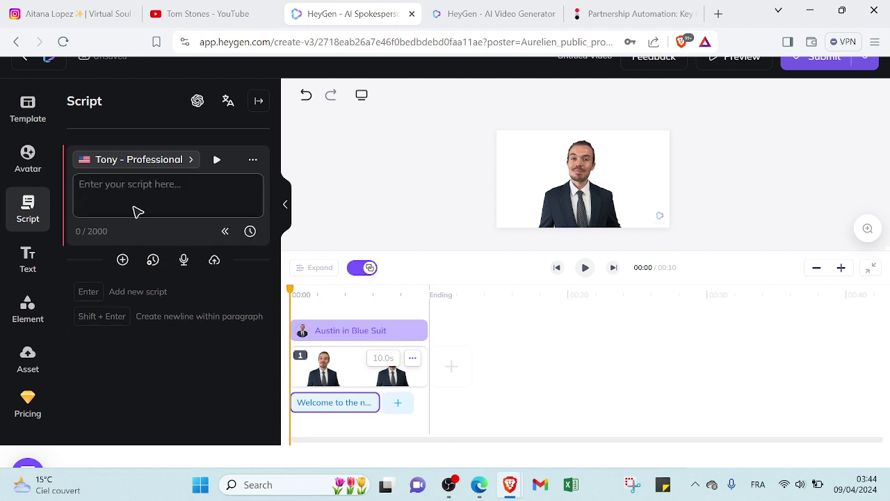
pyautogui.click(122, 261)
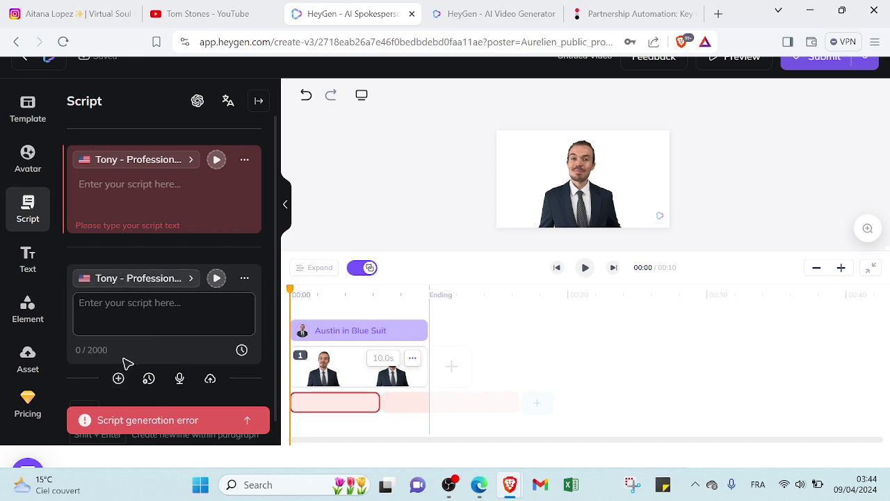
# Step: Insert a 3-second pause section after the script blocks
pyautogui.click(149, 380)
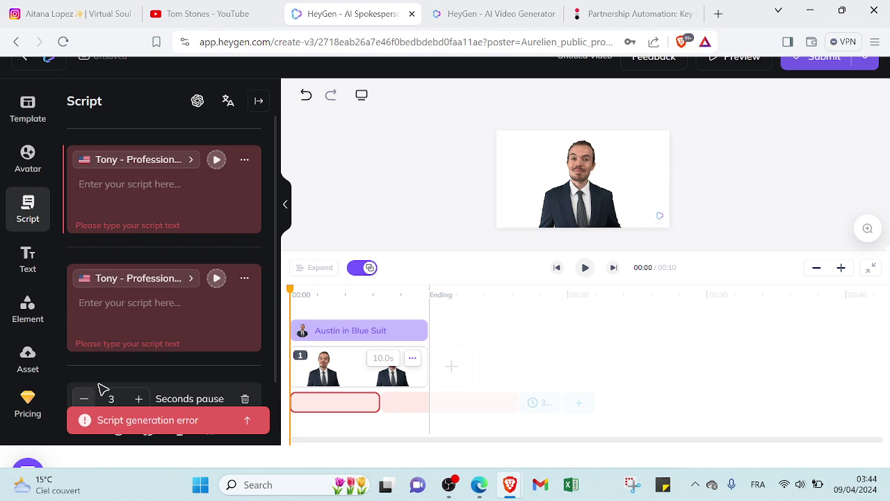
pyautogui.moveTo(167, 375)
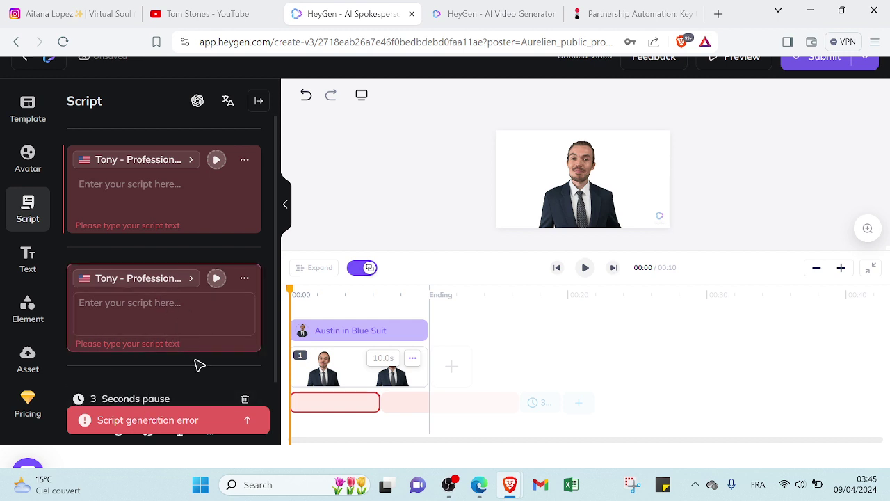
pyautogui.moveTo(153, 256)
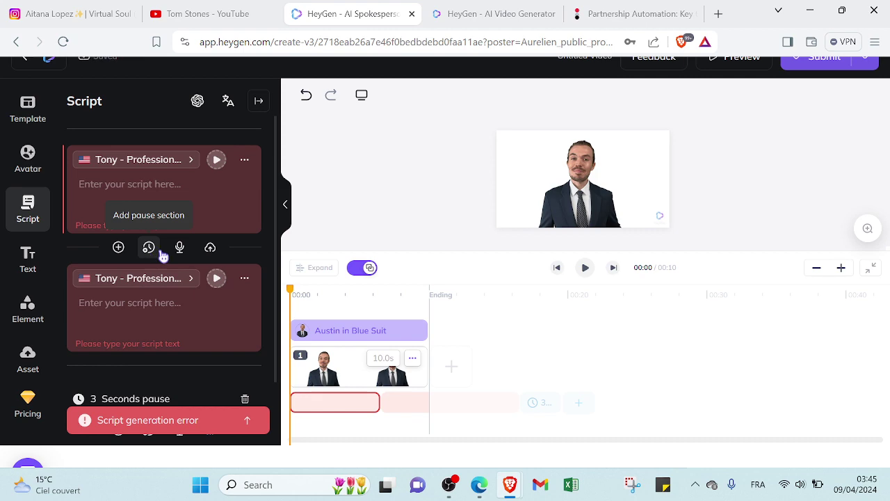
# Step: Open and close the Audio Record window, then open and close the GPT4 Script Writer
pyautogui.click(179, 249)
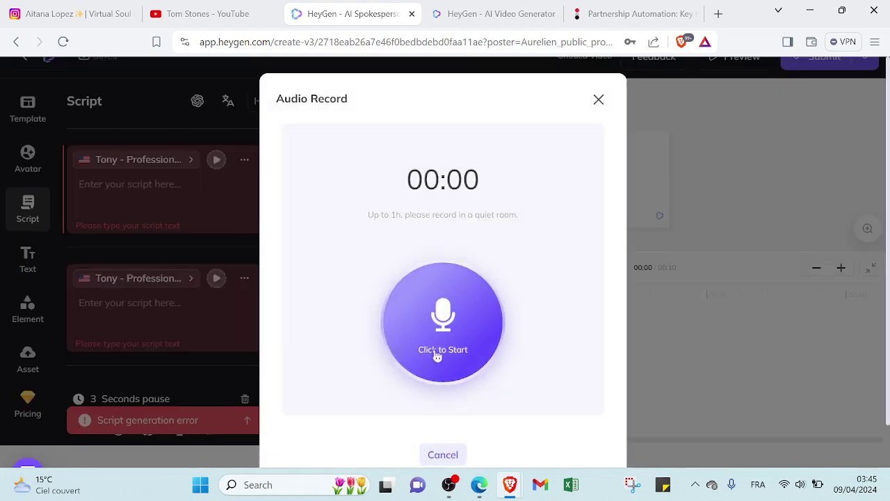
pyautogui.click(599, 101)
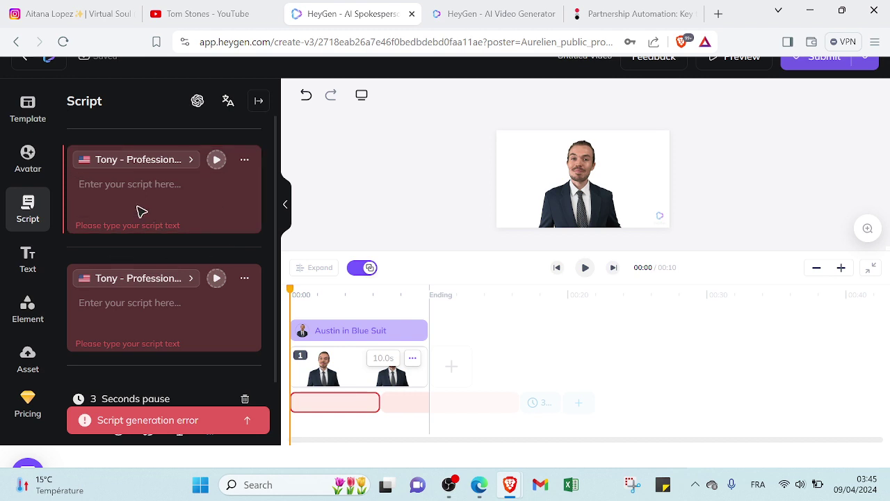
pyautogui.moveTo(215, 253)
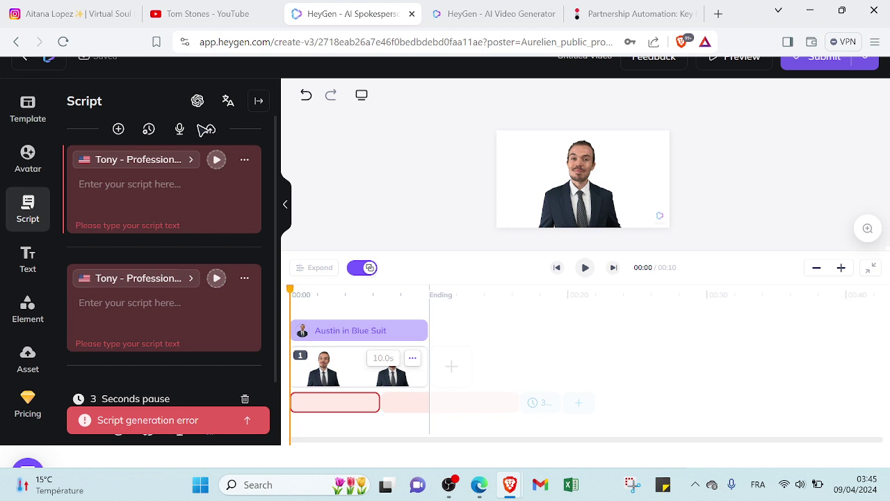
pyautogui.click(198, 102)
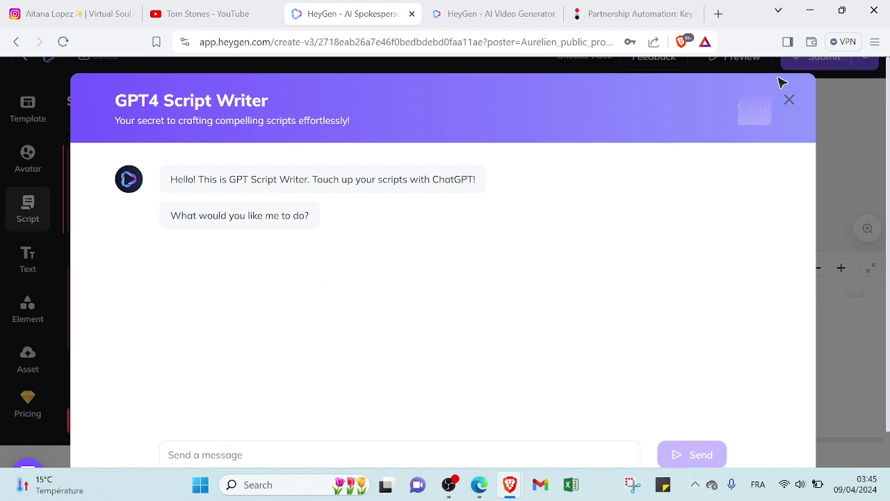
pyautogui.click(789, 100)
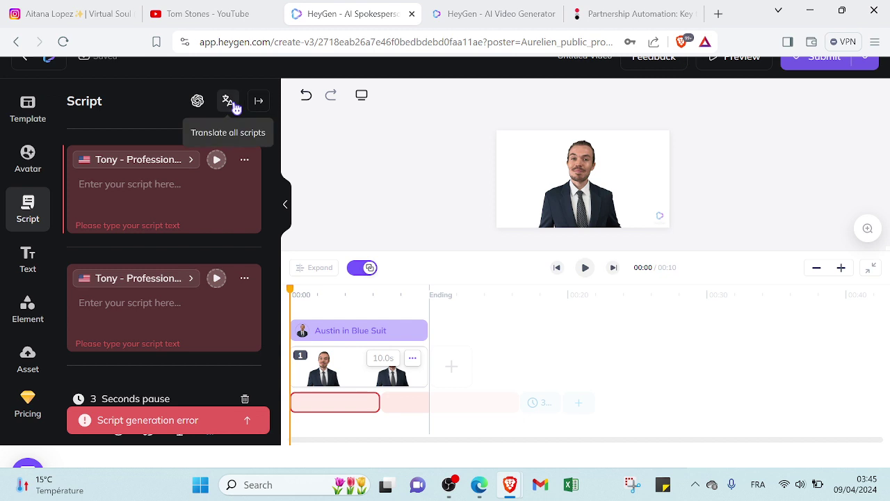
# Step: Open the Tony - Professional voice library and cycle through Natural, Explainer, Audiobooks and E-learning categories
pyautogui.click(121, 161)
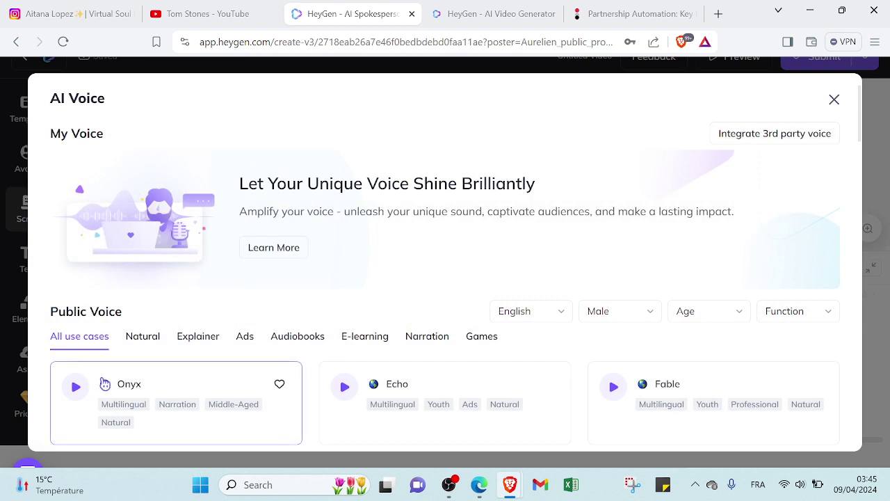
pyautogui.click(144, 338)
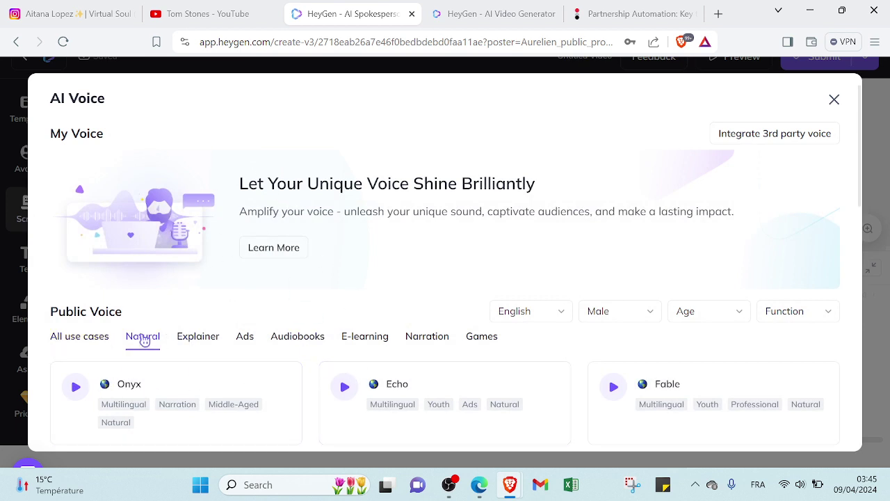
pyautogui.click(192, 346)
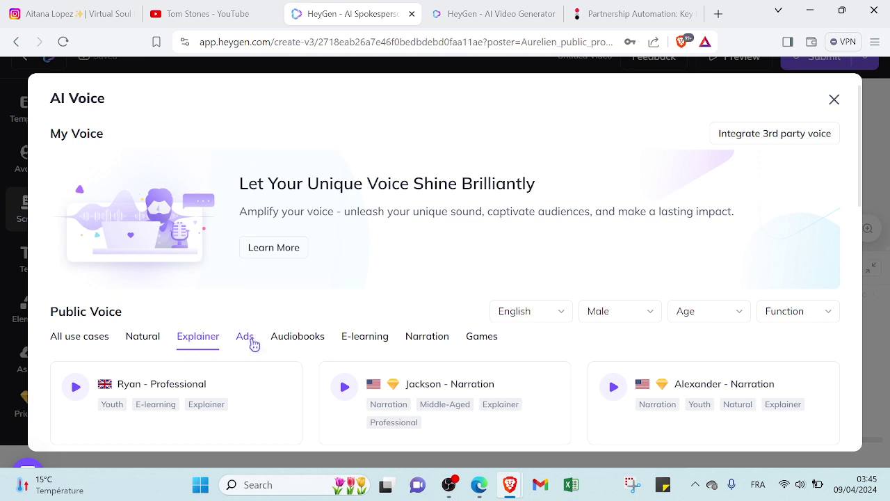
pyautogui.click(292, 343)
pyautogui.click(385, 342)
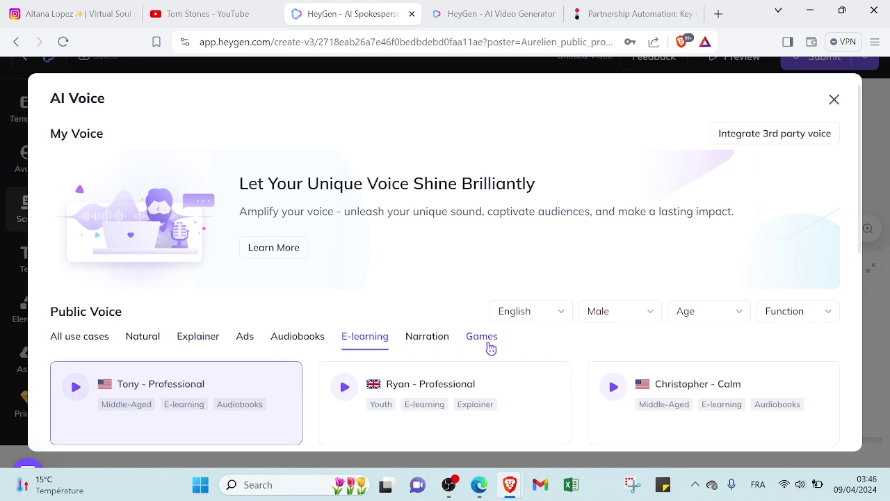
# Step: Check the language, gender, age and function filter options for the E-learning voices
pyautogui.click(543, 317)
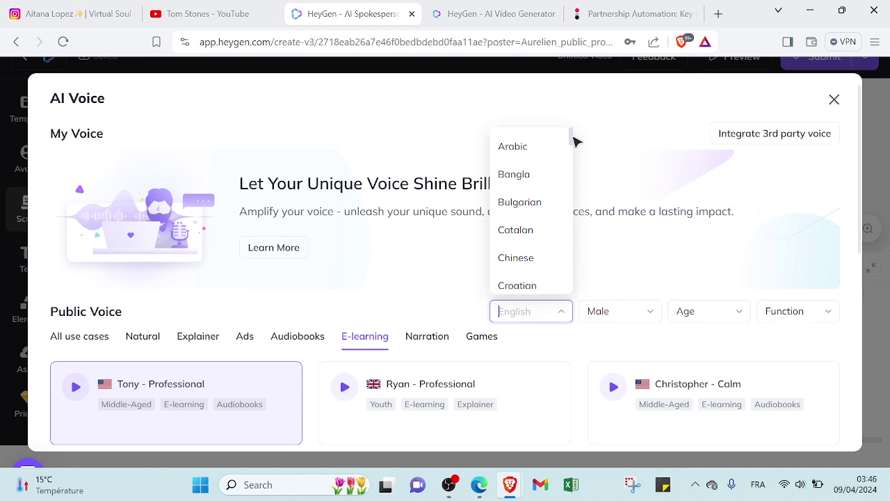
pyautogui.moveTo(574, 141); pyautogui.dragTo(562, 233)
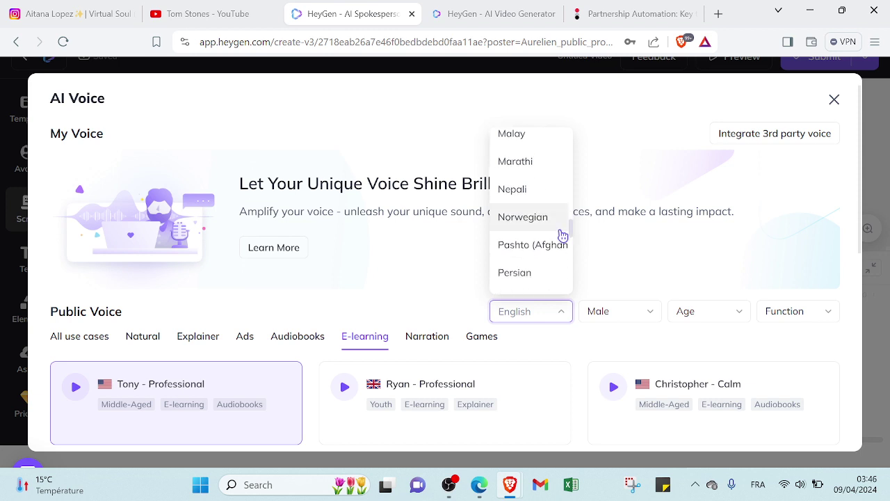
pyautogui.click(616, 310)
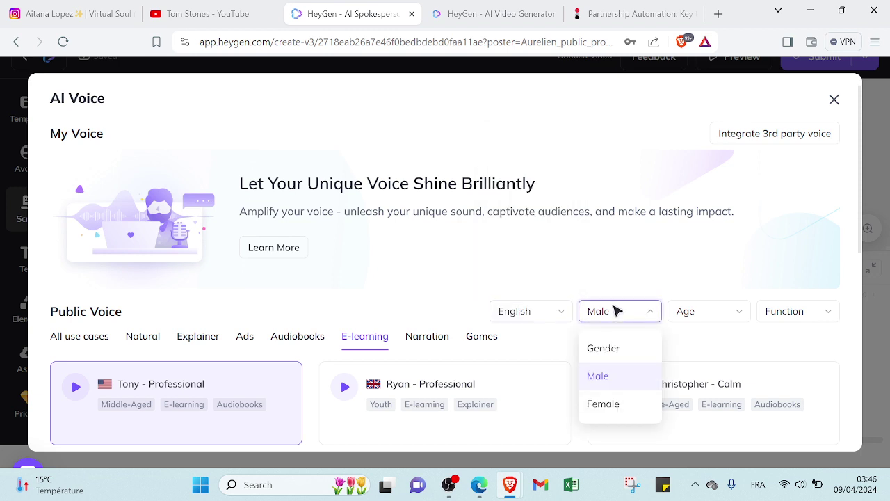
pyautogui.click(718, 317)
pyautogui.click(778, 317)
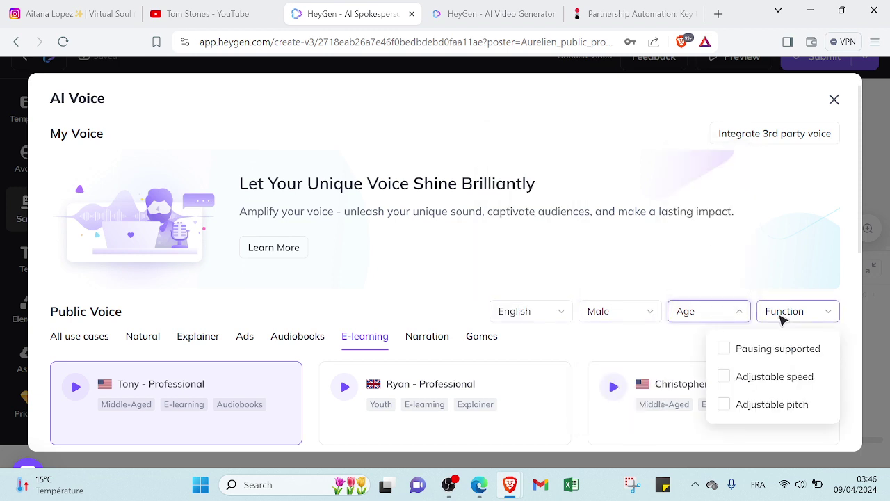
# Step: Close the AI Voice library, keeping both script sections on the Tony - Professional voice
pyautogui.click(834, 100)
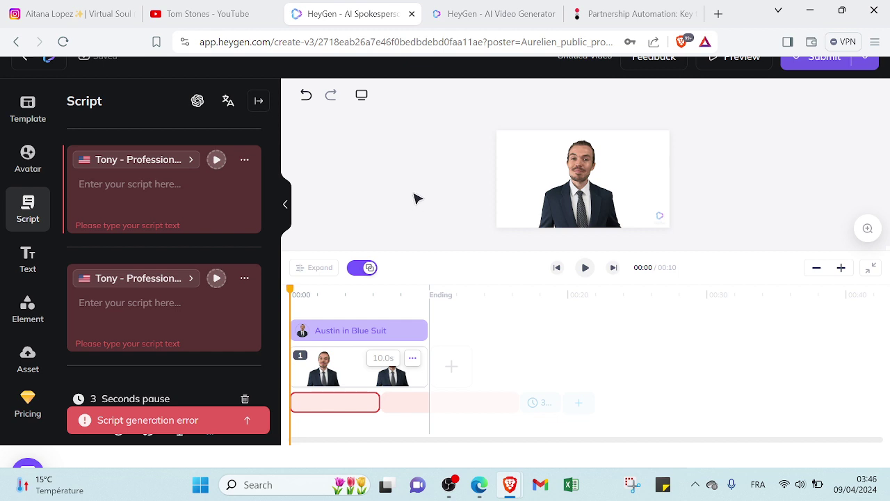
# Step: View the impact.com affiliate partnerships page, then return to the YouTube channel's Audible videos
pyautogui.click(597, 7)
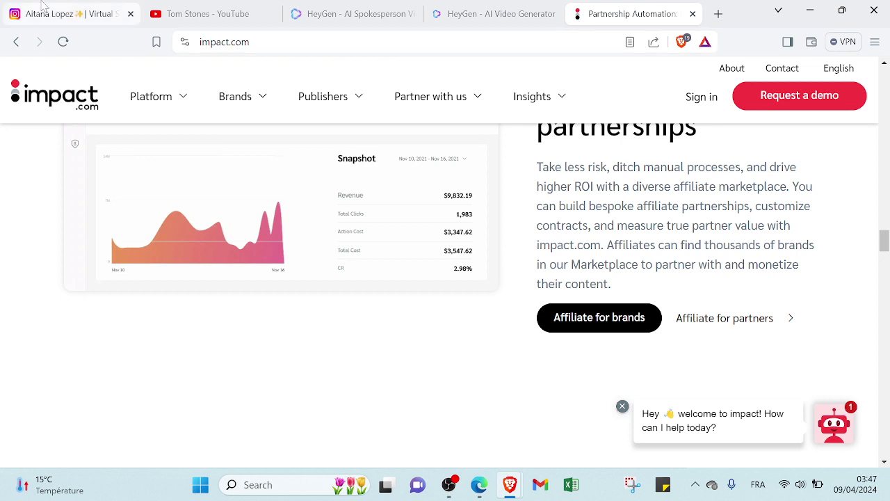
pyautogui.click(204, 7)
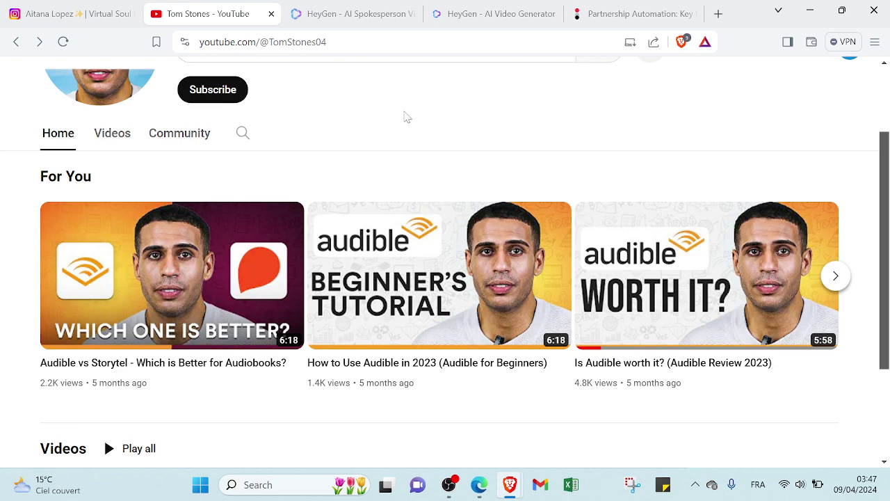
pyautogui.moveTo(882, 155); pyautogui.dragTo(883, 179)
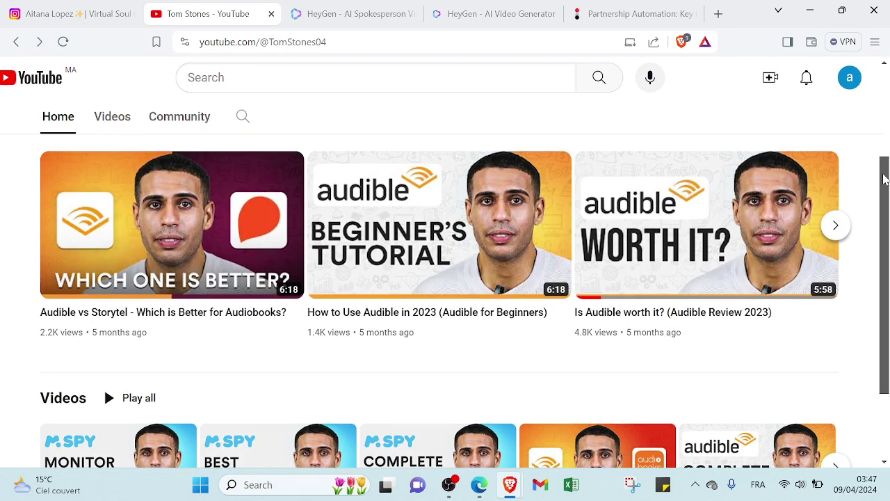
pyautogui.moveTo(883, 180); pyautogui.dragTo(864, 217)
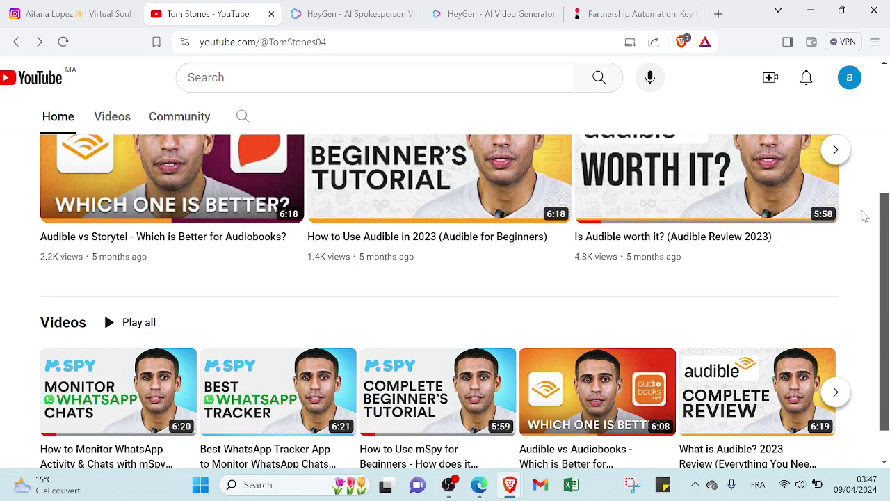
pyautogui.moveTo(864, 217); pyautogui.dragTo(849, 231)
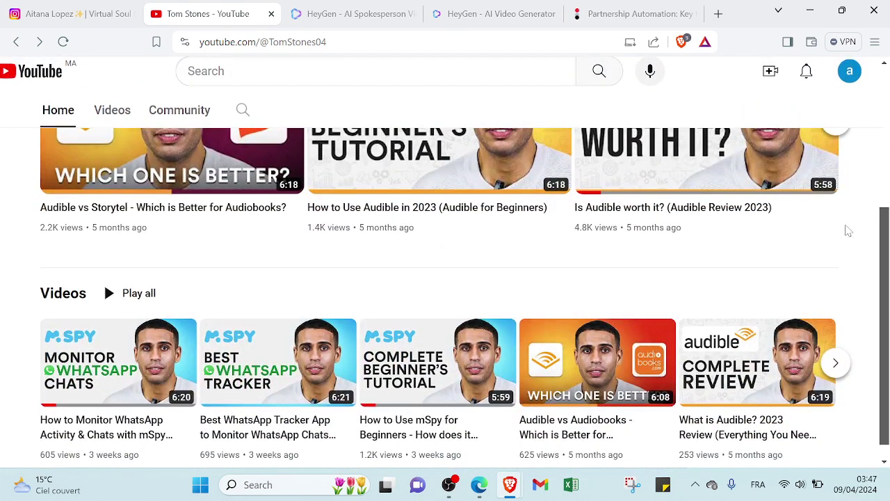
pyautogui.moveTo(848, 230); pyautogui.dragTo(835, 193)
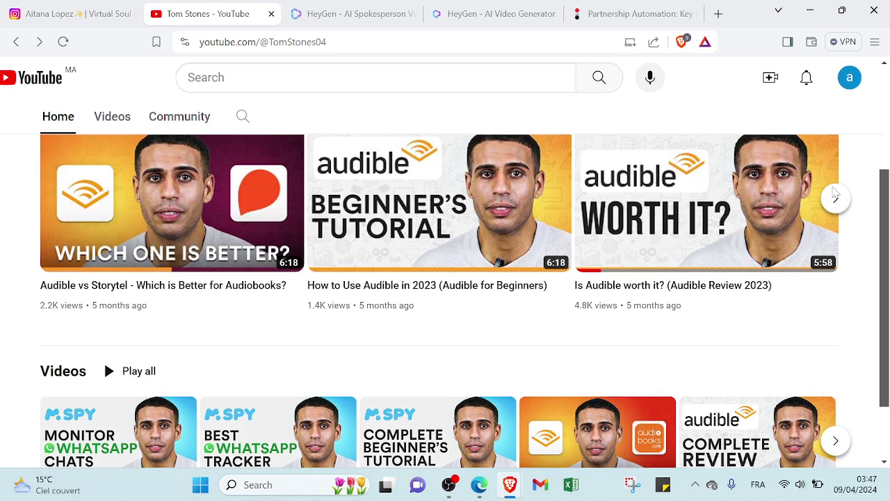
pyautogui.scroll(-2, 834, 194)
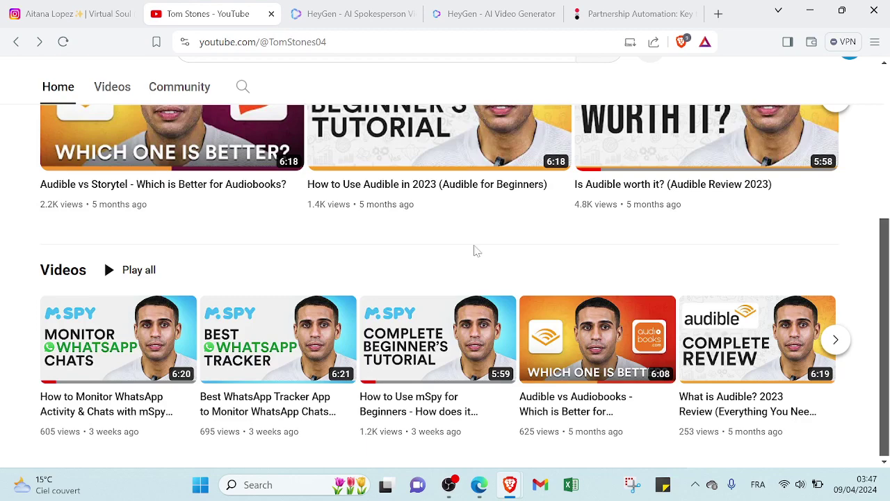
pyautogui.moveTo(884, 259); pyautogui.dragTo(867, 141)
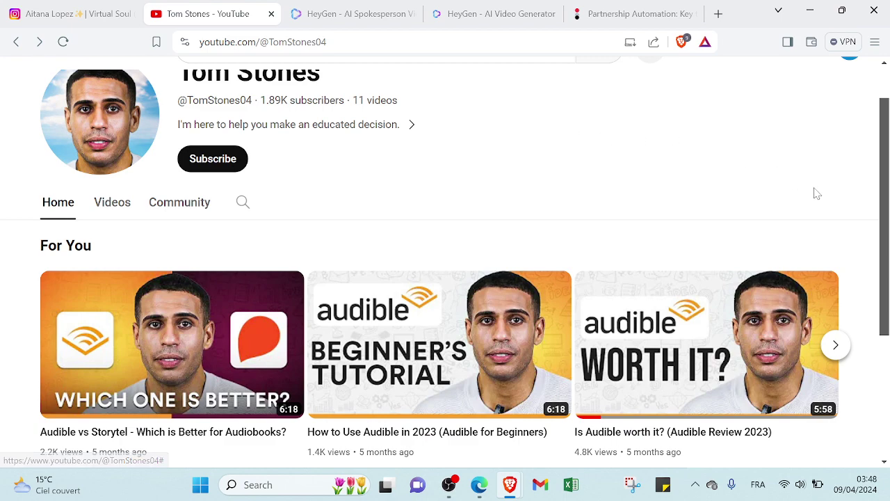
pyautogui.moveTo(885, 204); pyautogui.dragTo(821, 180)
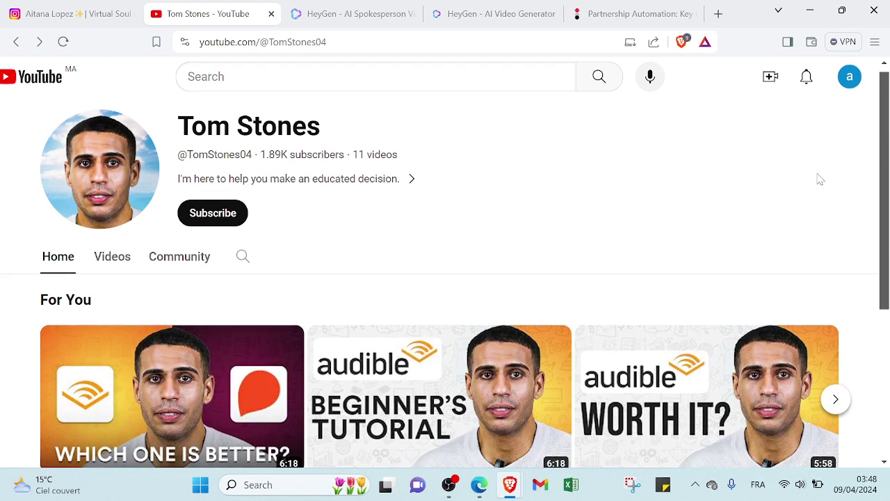